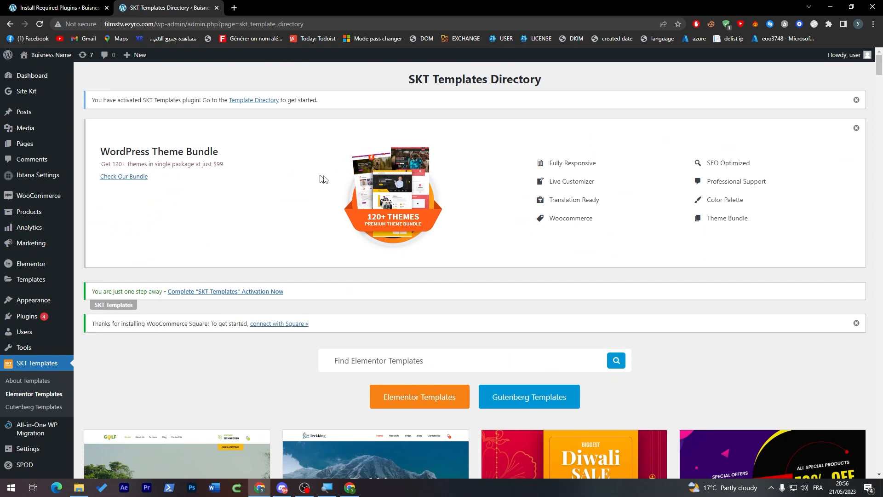
Step: Browse the Elementor templates in the SKT Templates directory
{"action": "left_click", "coordinate": [416, 405]}
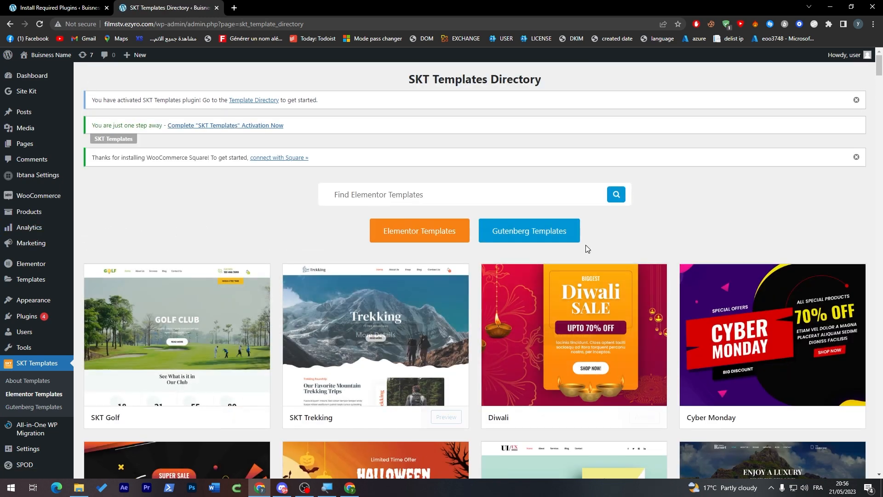
{"action": "mouse_move", "coordinate": [880, 68]}
{"action": "left_mouse_down"}
{"action": "mouse_move", "coordinate": [882, 88]}
{"action": "mouse_move", "coordinate": [882, 81]}
{"action": "left_mouse_up"}
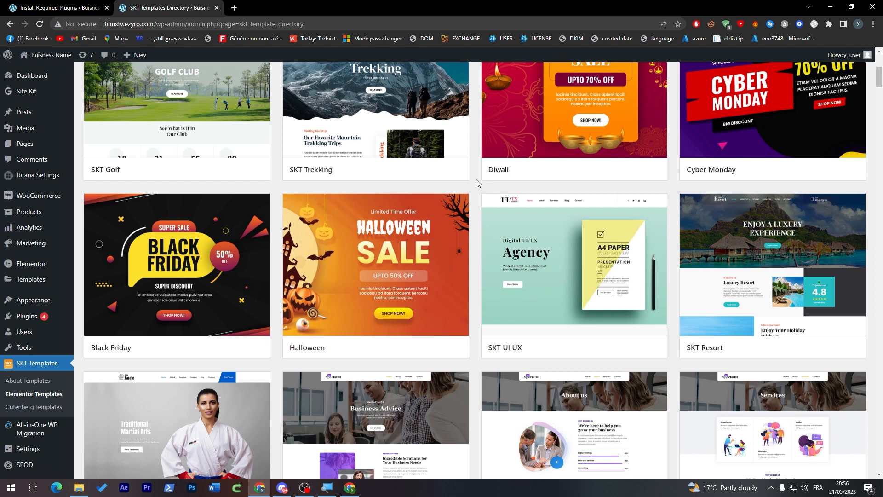
Step: Go to adding new plugins and search the plugin directory for "elementor" to examine the Elementor Website Builder entry
{"action": "left_click", "coordinate": [22, 317]}
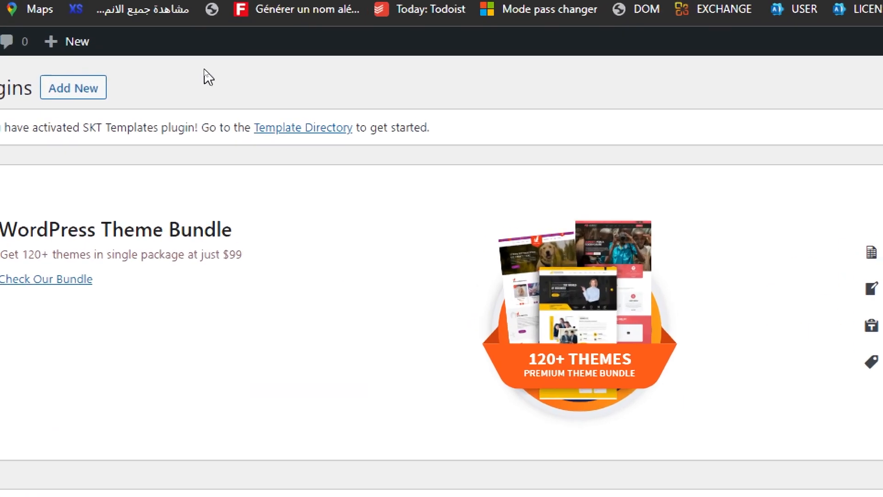
{"action": "right_click", "coordinate": [204, 69]}
{"action": "left_click", "coordinate": [78, 96]}
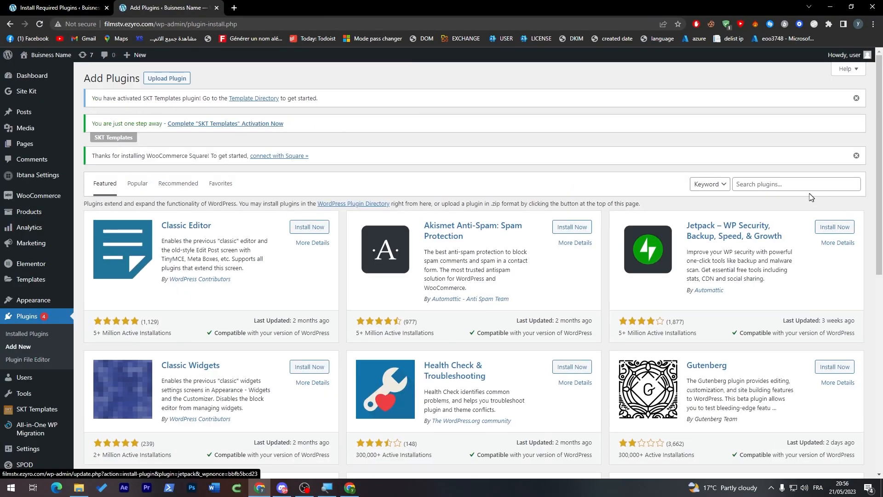
{"action": "left_click", "coordinate": [805, 184]}
{"action": "type", "text": "elementor"}
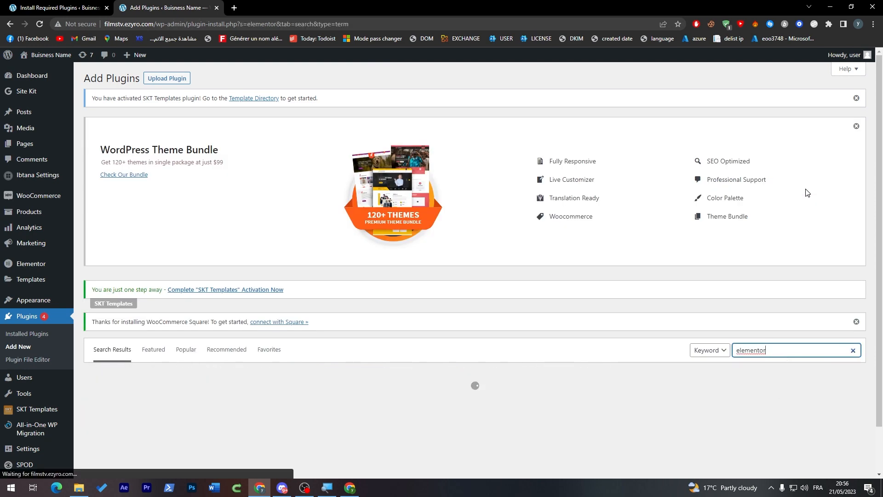
{"action": "left_click_drag", "start_coordinate": [879, 124], "coordinate": [879, 214]}
{"action": "left_click_drag", "start_coordinate": [879, 125], "coordinate": [879, 153]}
{"action": "left_click", "coordinate": [160, 231]}
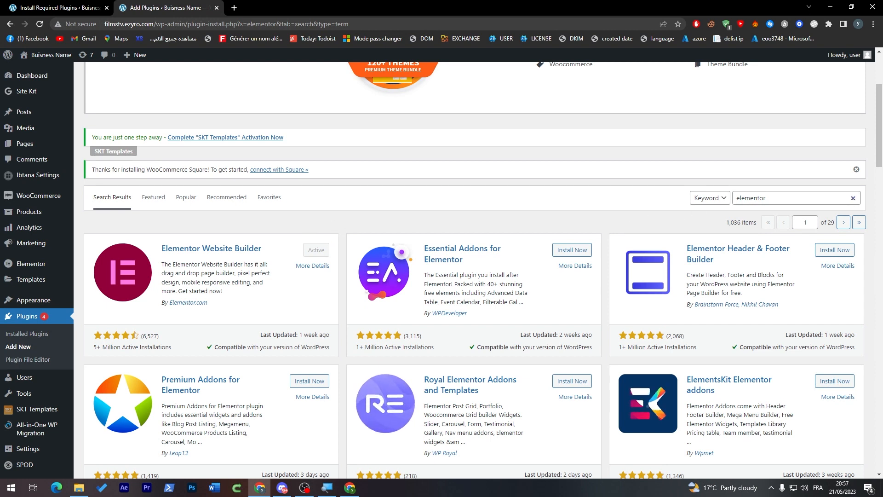
Step: Search the plugin directory for "charity" and look through the matching plugins
{"action": "double_click", "coordinate": [777, 198]}
{"action": "key", "text": "BackSpace"}
{"action": "type", "text": "chari"}
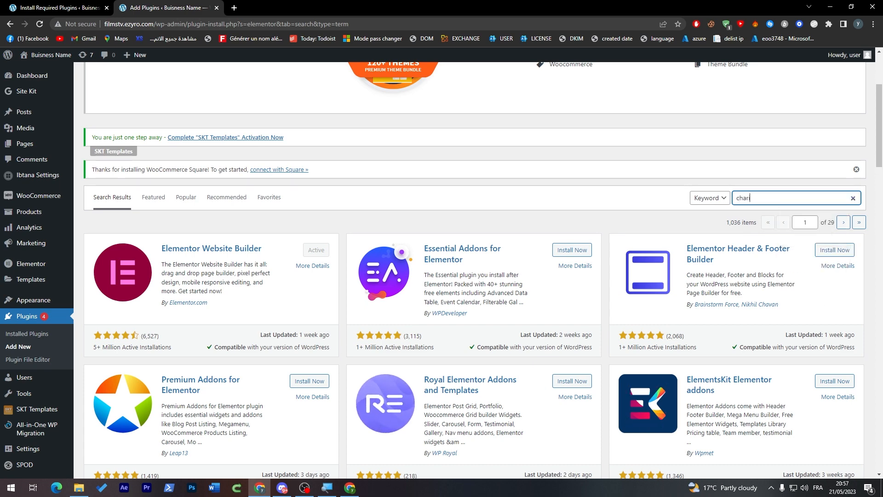
{"action": "type", "text": "ty"}
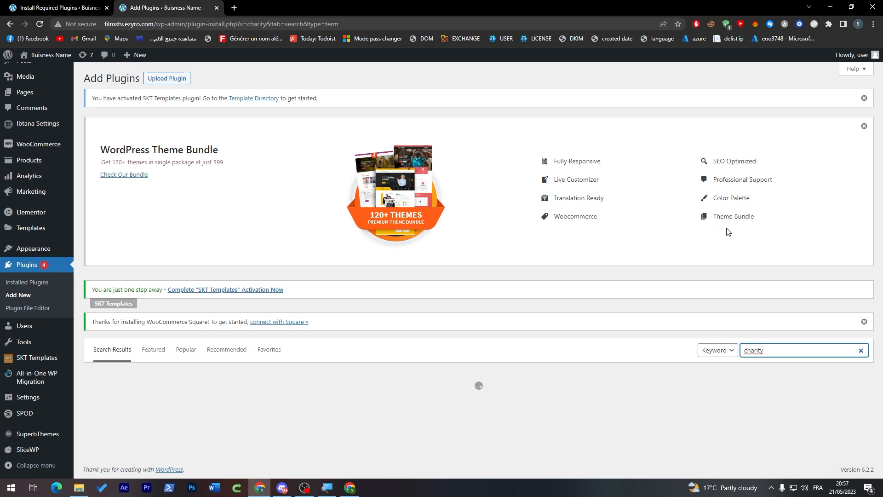
{"action": "scroll", "coordinate": [696, 155], "scroll_direction": "down", "scroll_amount": 8}
{"action": "scroll", "coordinate": [695, 155], "scroll_direction": "up", "scroll_amount": 4}
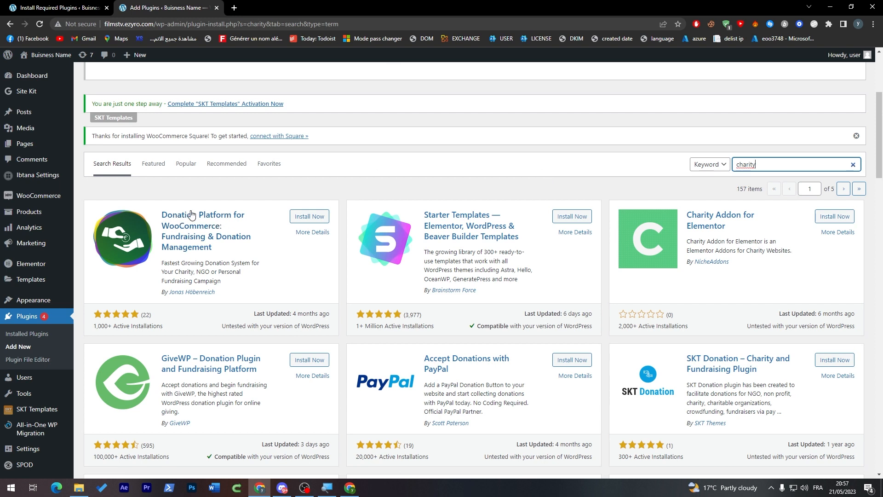
{"action": "left_click", "coordinate": [244, 200]}
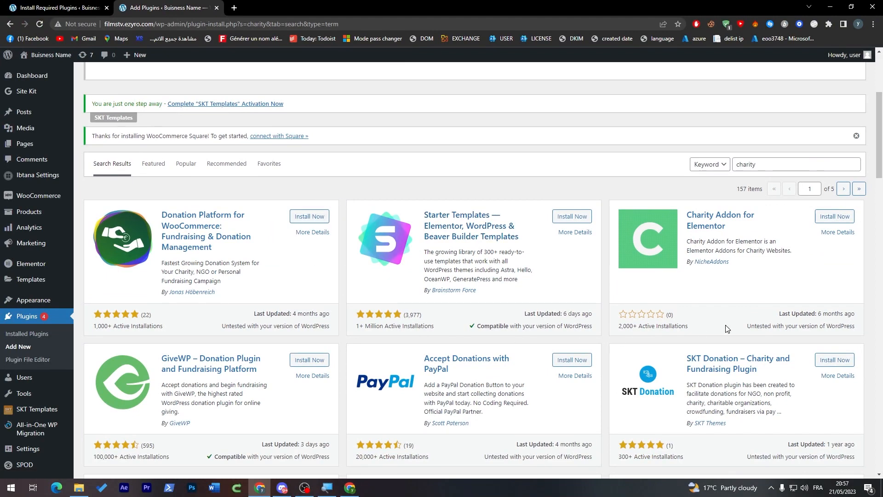
Step: Install and activate the SKT Donation – Charity and Fundraising Plugin
{"action": "scroll", "coordinate": [881, 123], "scroll_direction": "down", "scroll_amount": 5}
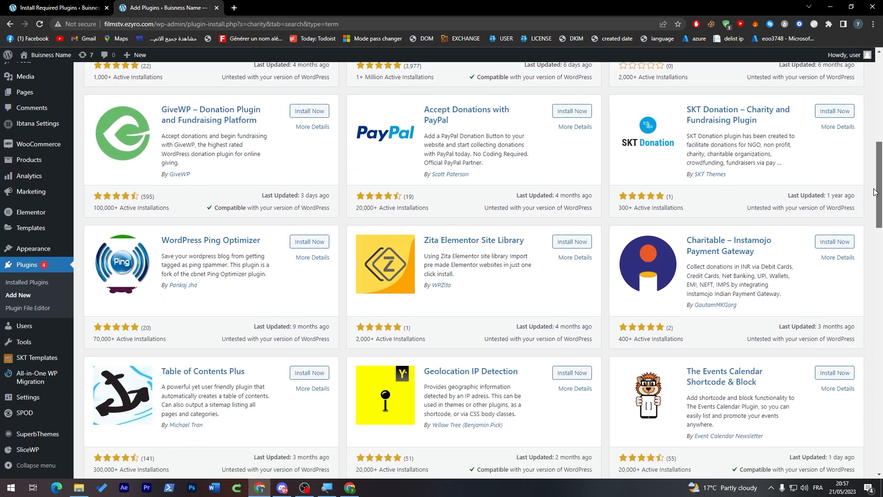
{"action": "scroll", "coordinate": [875, 190], "scroll_direction": "up", "scroll_amount": 3}
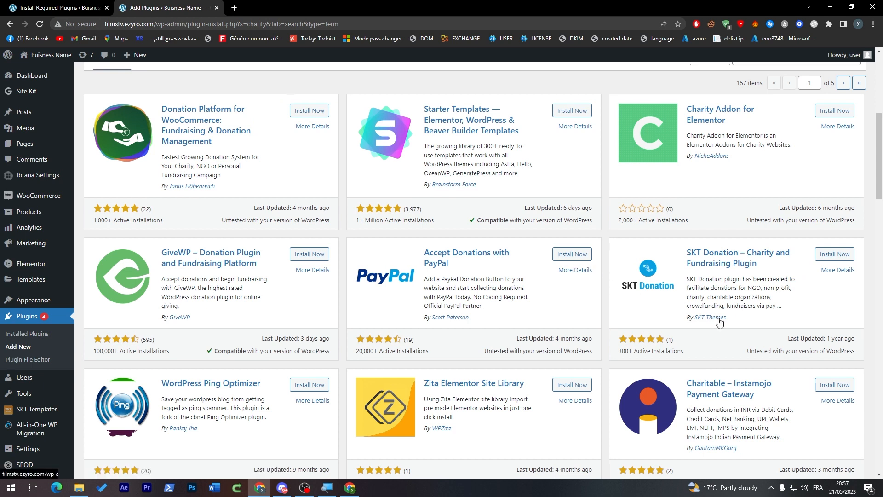
{"action": "left_click", "coordinate": [824, 256]}
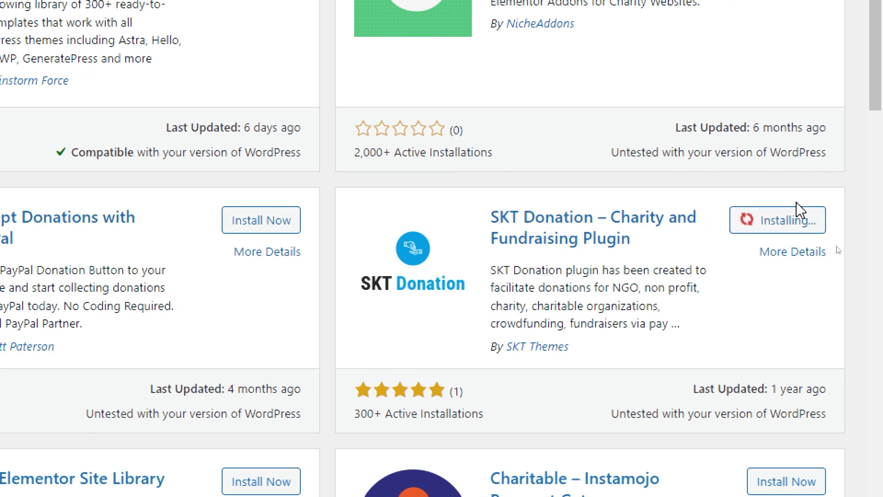
{"action": "left_click", "coordinate": [780, 233]}
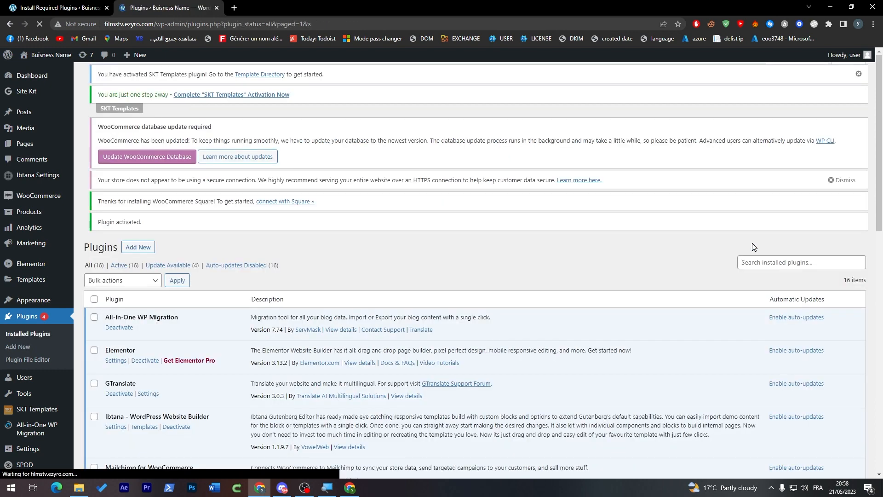
Step: Locate the SKT Donation - Charity and Fundraising Plugin among the installed plugins
{"action": "scroll", "coordinate": [696, 236], "scroll_direction": "down", "scroll_amount": 8}
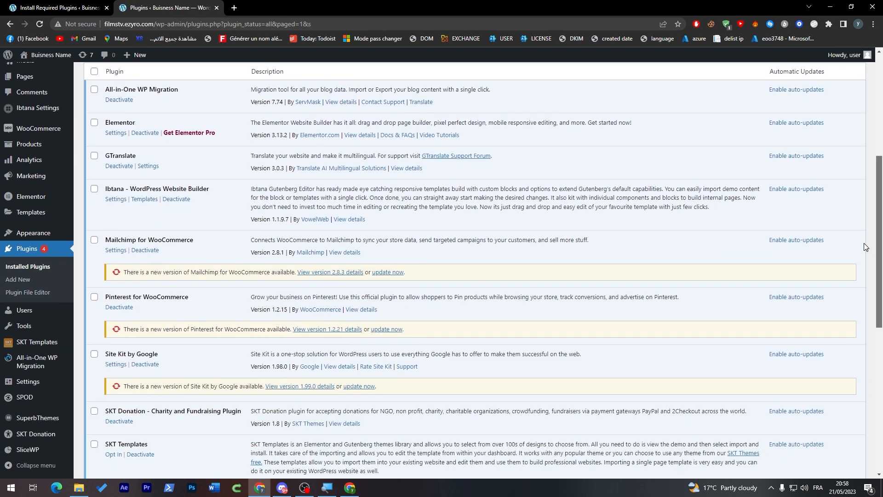
{"action": "scroll", "coordinate": [856, 288], "scroll_direction": "down", "scroll_amount": 1}
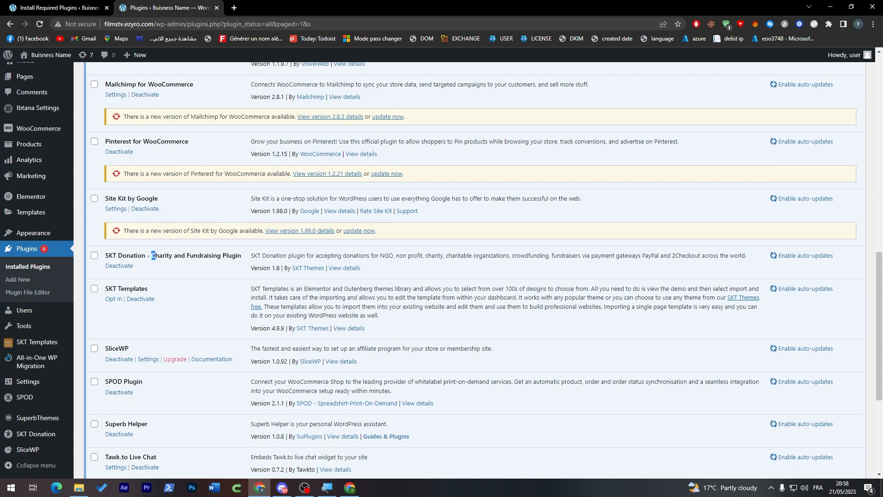
{"action": "triple_click", "coordinate": [121, 257]}
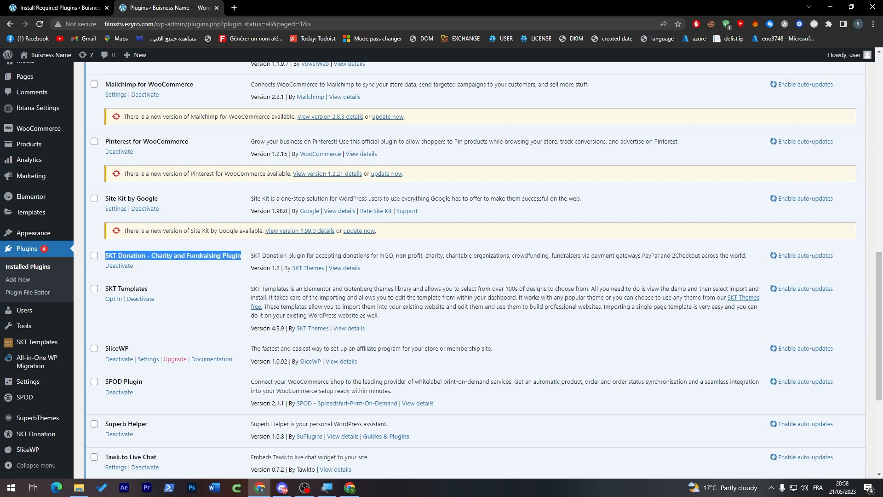
Step: Open SKT Donation's Payment Gateway settings, check the default gateway choices, and expand the PayPal section
{"action": "left_click", "coordinate": [32, 436]}
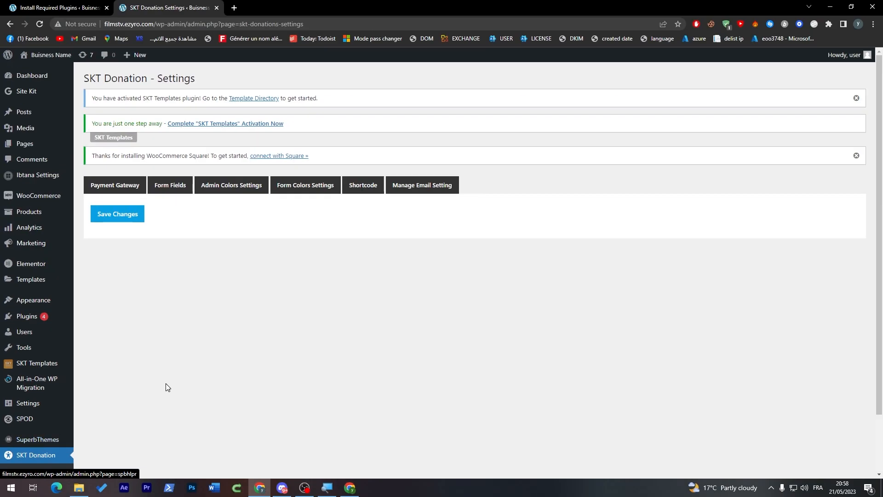
{"action": "left_click", "coordinate": [109, 188]}
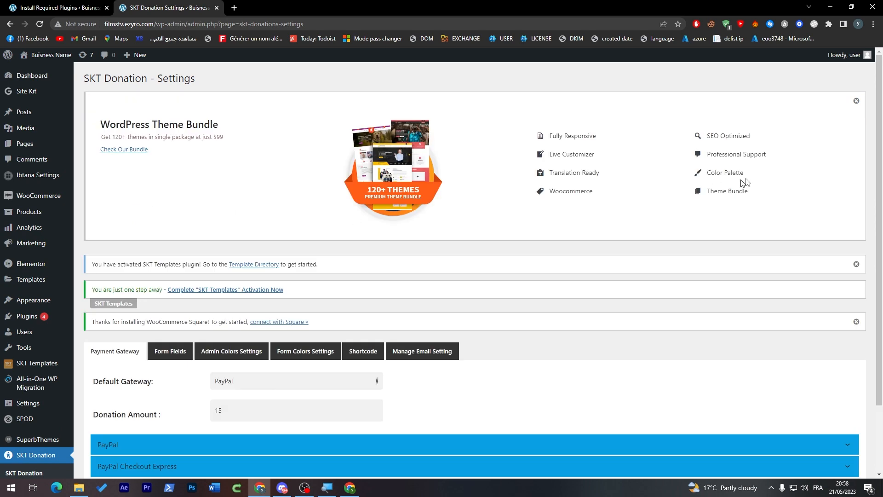
{"action": "left_click_drag", "start_coordinate": [877, 143], "coordinate": [875, 230]}
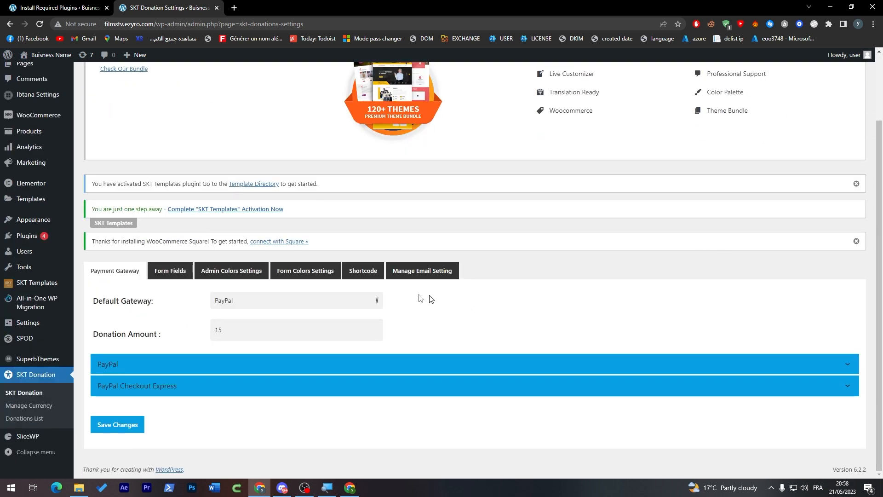
{"action": "left_click", "coordinate": [354, 303]}
{"action": "left_click", "coordinate": [291, 309]}
{"action": "left_click", "coordinate": [345, 361]}
{"action": "left_click_drag", "start_coordinate": [882, 197], "coordinate": [864, 290]}
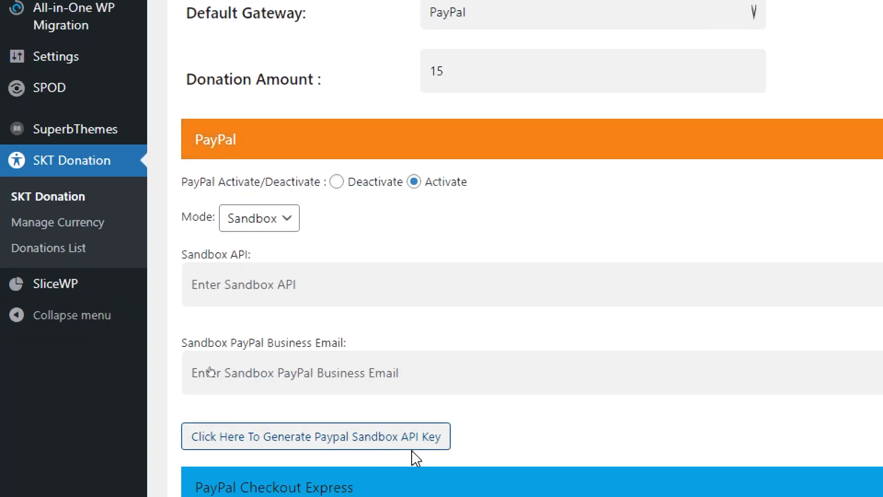
Step: Open the page for generating a PayPal sandbox API key, and close it again to return to the donation settings
{"action": "left_click", "coordinate": [402, 438]}
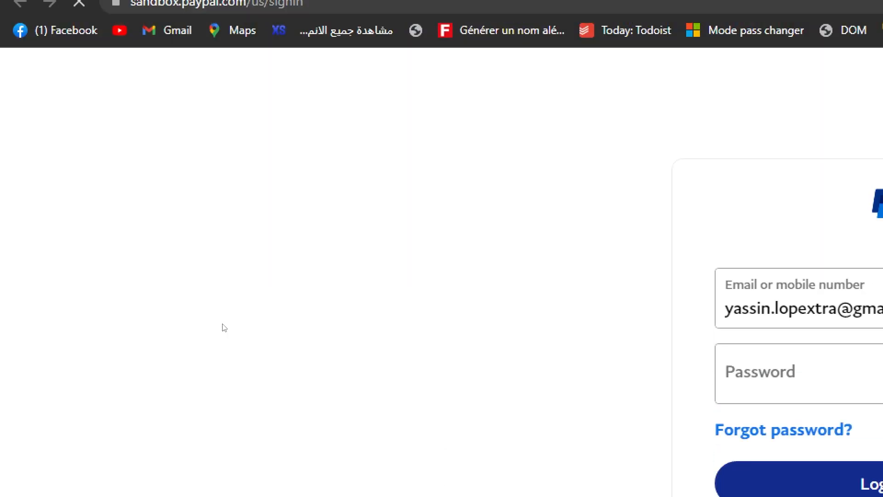
{"action": "left_click", "coordinate": [166, 8]}
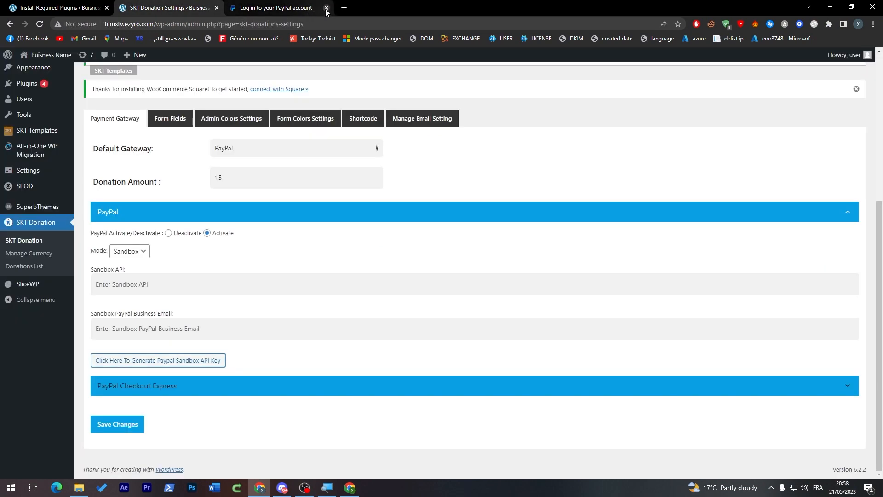
{"action": "left_click", "coordinate": [326, 9]}
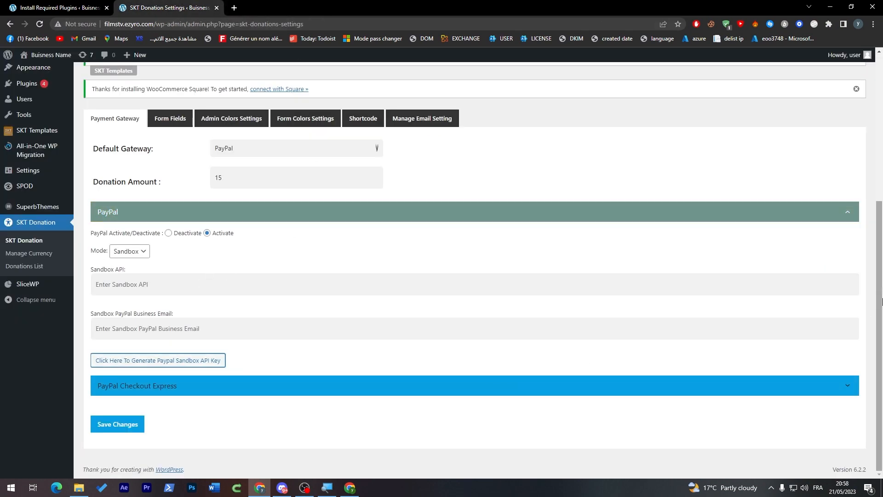
Step: Expand PayPal Checkout Express and activate it, keeping its mode on Sandbox
{"action": "left_click", "coordinate": [819, 387]}
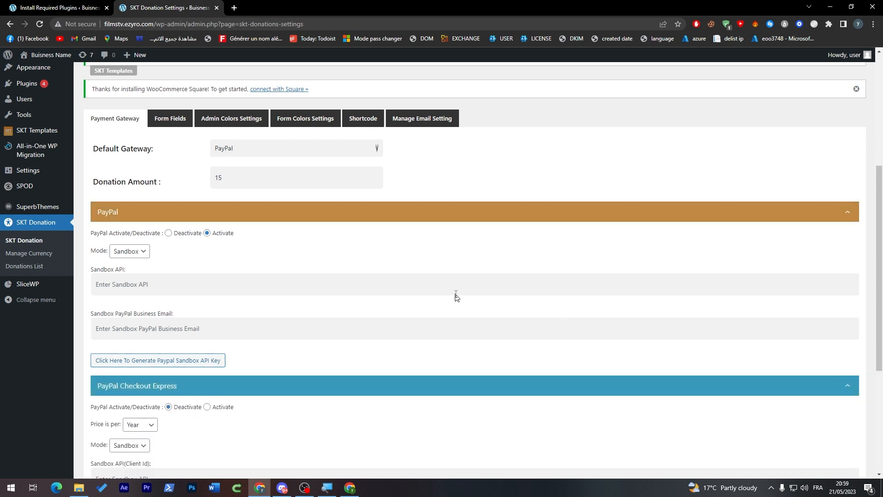
{"action": "scroll", "coordinate": [865, 349], "scroll_direction": "down", "scroll_amount": 3}
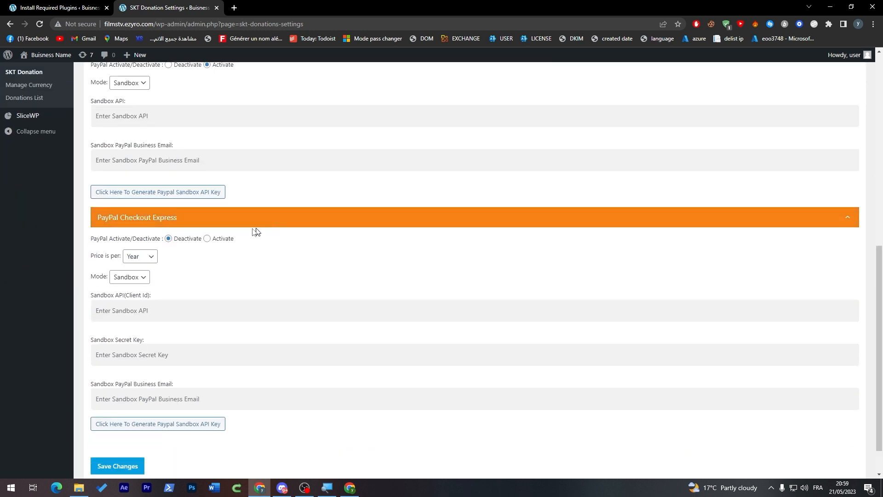
{"action": "left_click", "coordinate": [207, 239]}
{"action": "left_click", "coordinate": [128, 278]}
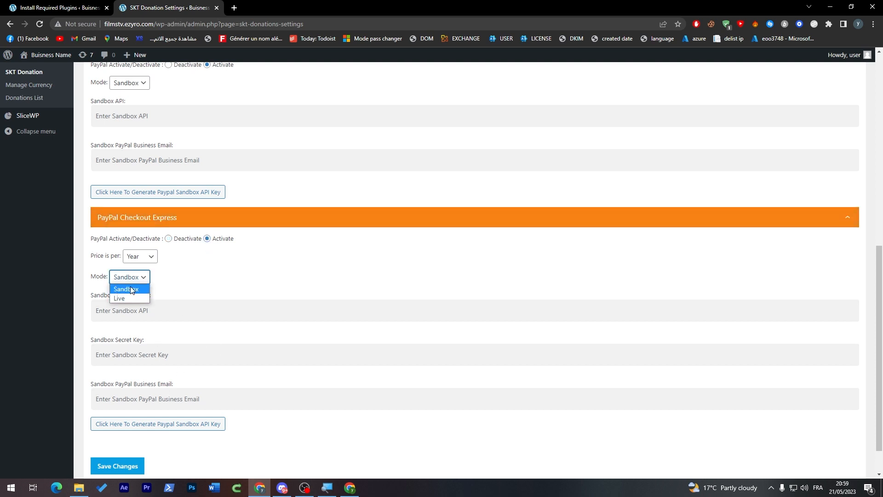
{"action": "left_click", "coordinate": [194, 285]}
Step: Review SKT Donation's Form Fields settings for PayPal, including the placeholders, labels and donation frequency options
{"action": "scroll", "coordinate": [276, 289], "scroll_direction": "up", "scroll_amount": 6}
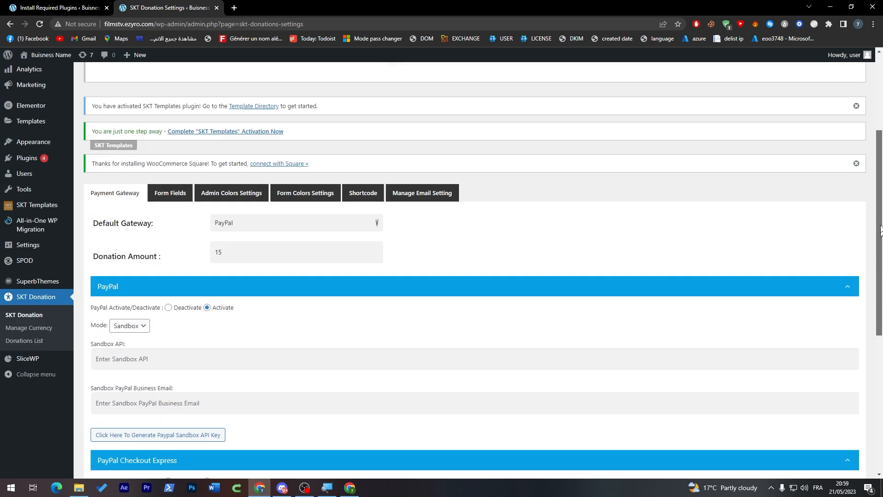
{"action": "scroll", "coordinate": [858, 260], "scroll_direction": "down", "scroll_amount": 2}
{"action": "scroll", "coordinate": [863, 221], "scroll_direction": "up", "scroll_amount": 4}
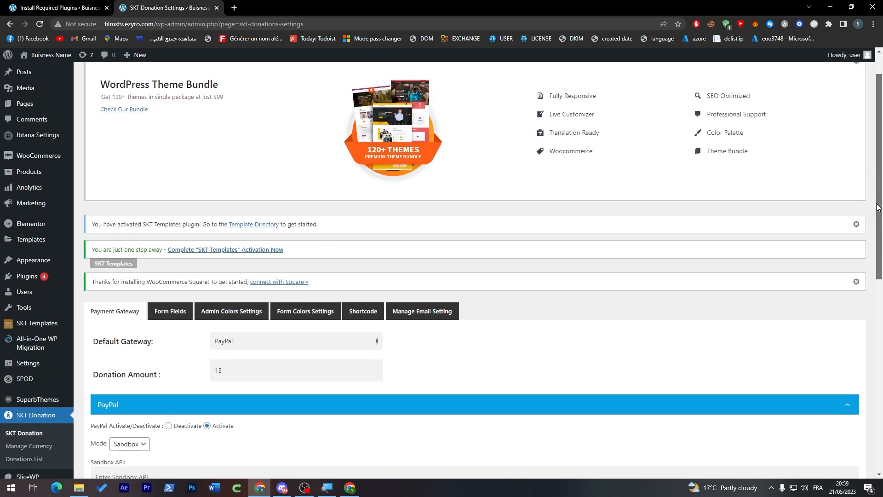
{"action": "scroll", "coordinate": [867, 208], "scroll_direction": "down", "scroll_amount": 2}
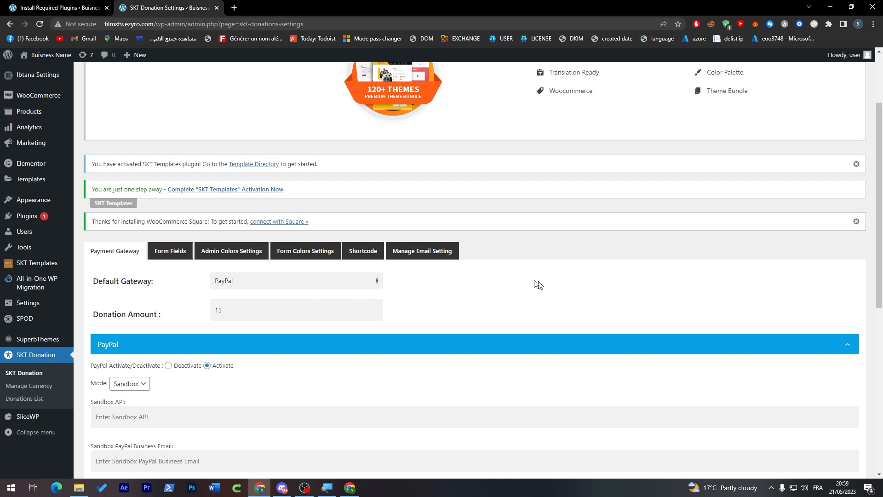
{"action": "left_click", "coordinate": [162, 253]}
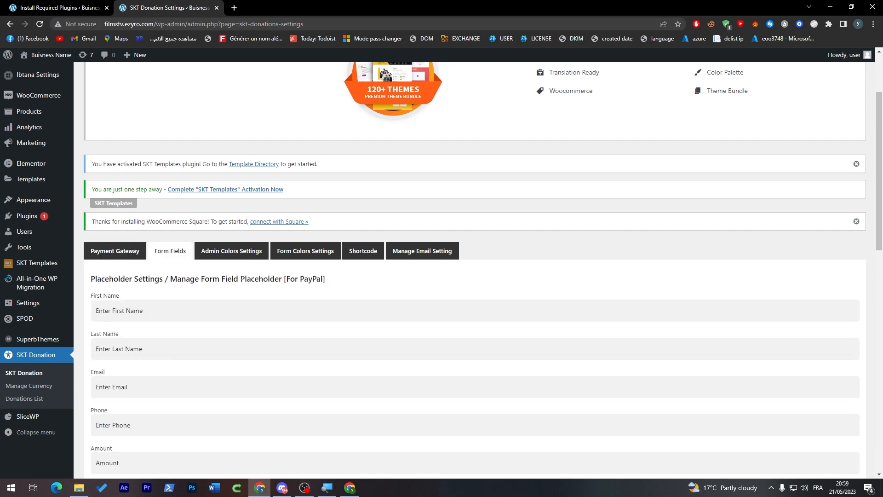
{"action": "scroll", "coordinate": [865, 248], "scroll_direction": "down", "scroll_amount": 4}
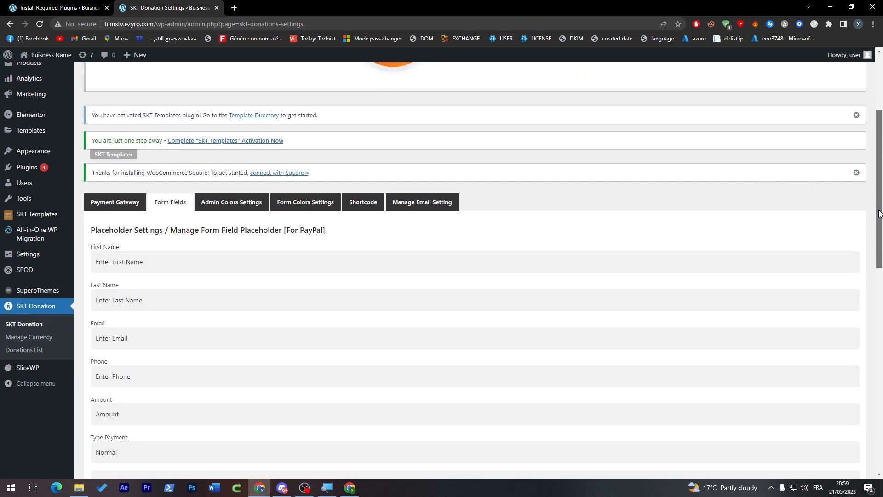
{"action": "scroll", "coordinate": [872, 263], "scroll_direction": "up", "scroll_amount": 1}
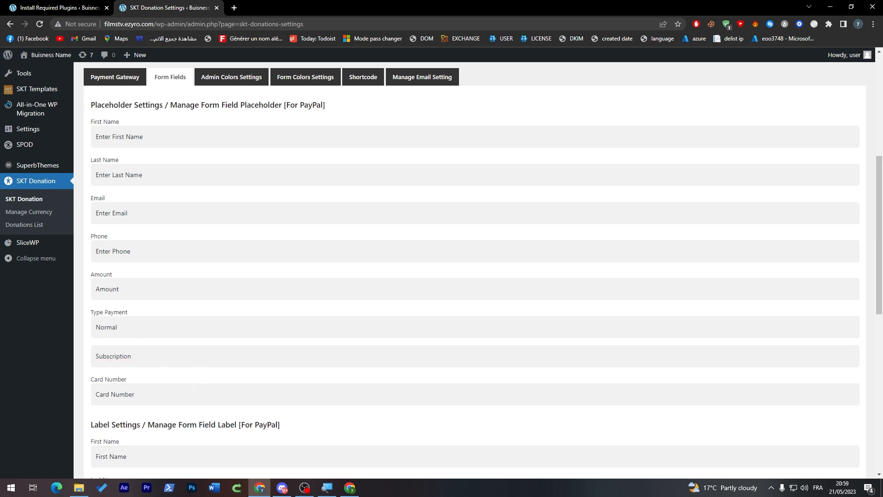
{"action": "left_click_drag", "start_coordinate": [878, 280], "coordinate": [651, 398]}
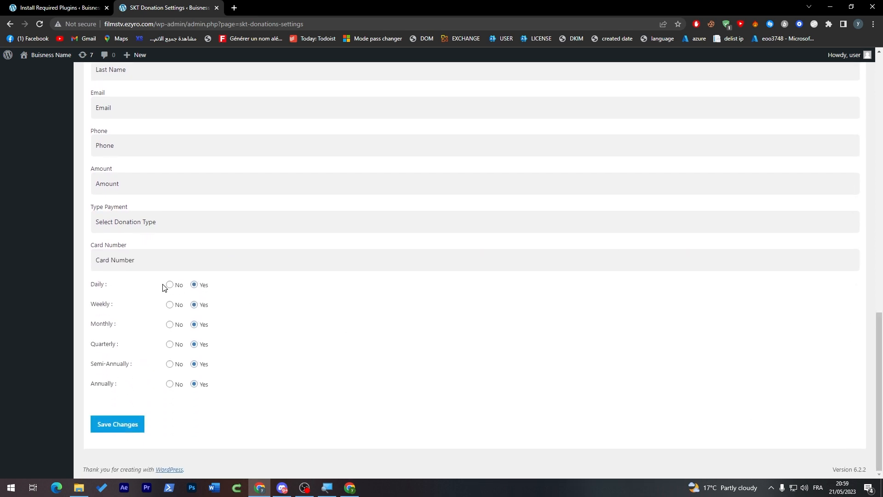
{"action": "left_click_drag", "start_coordinate": [878, 382], "coordinate": [869, 218]}
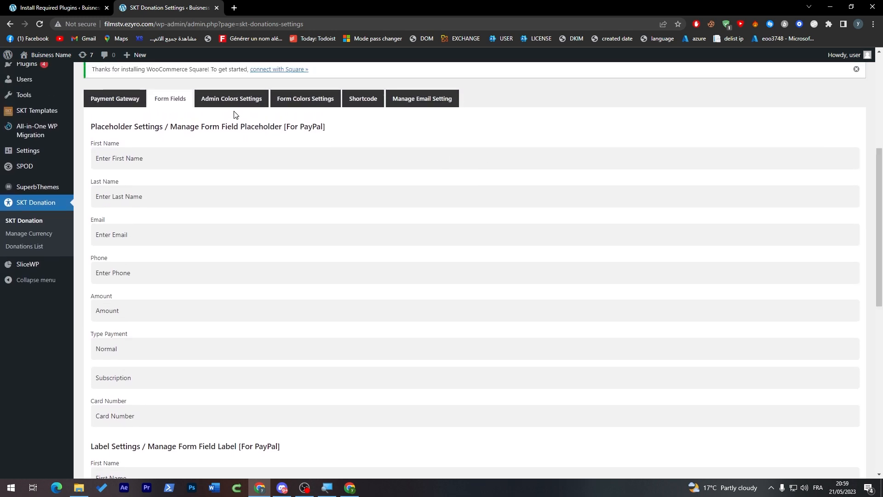
Step: Review SKT Donation's admin color settings and form color settings for buttons, menus and backgrounds
{"action": "triple_click", "coordinate": [279, 127]}
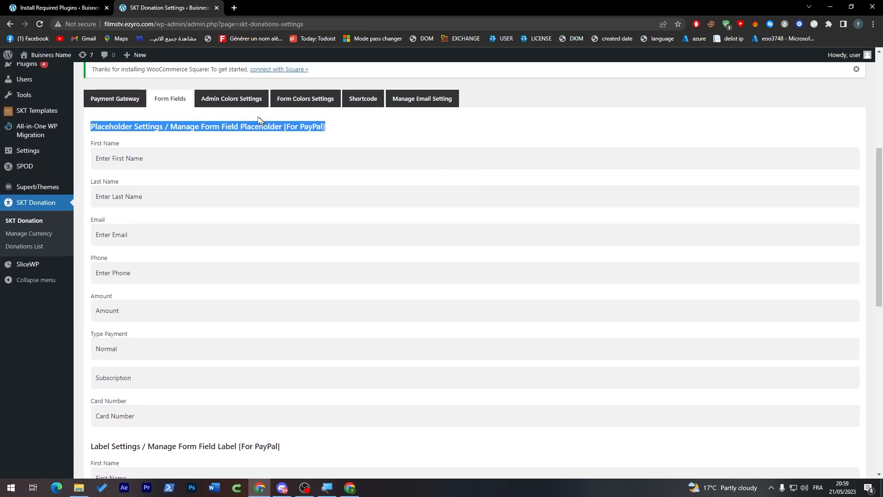
{"action": "left_click", "coordinate": [244, 105]}
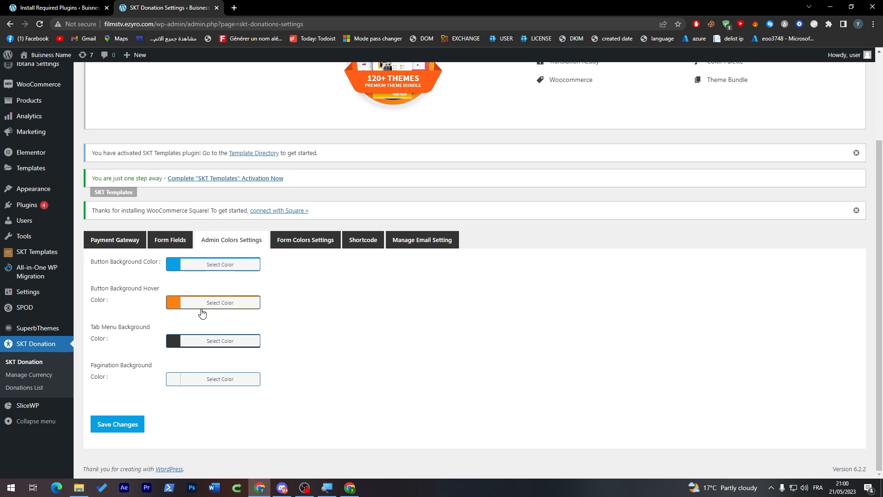
{"action": "left_click", "coordinate": [300, 245]}
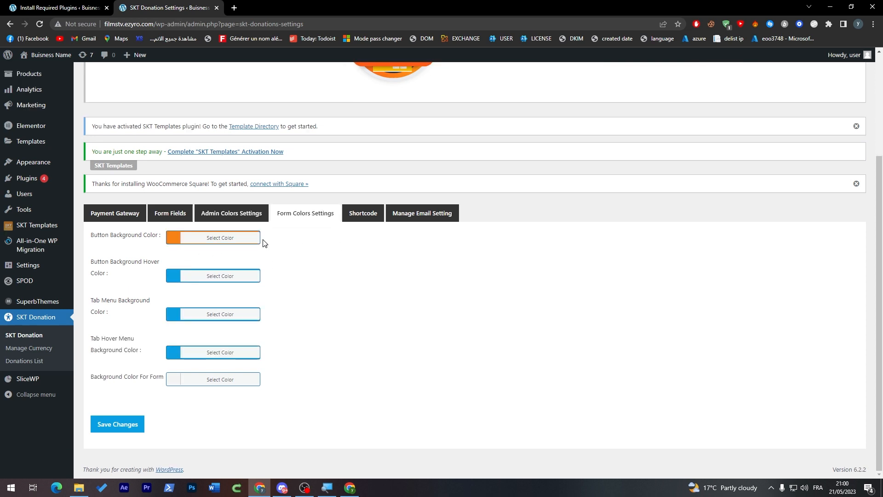
Step: Open SKT Donation's Shortcode settings and copy the [skt-donation] shortcode
{"action": "left_click", "coordinate": [363, 213]}
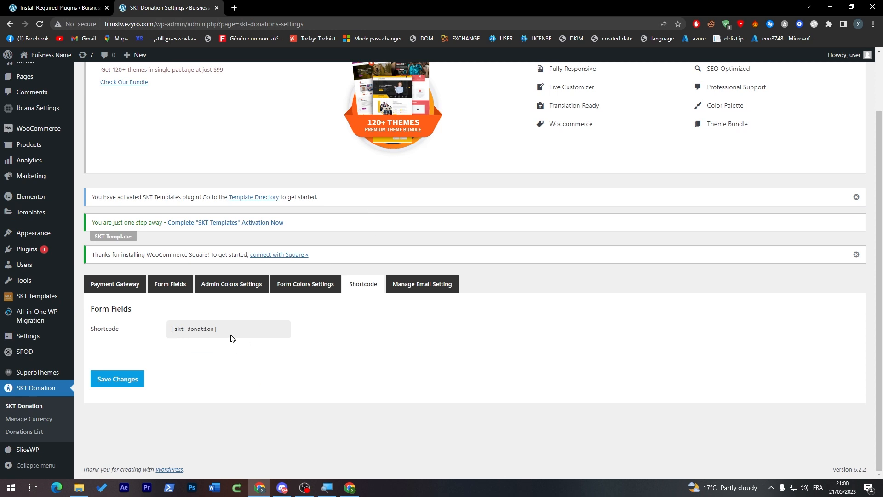
{"action": "triple_click", "coordinate": [203, 329]}
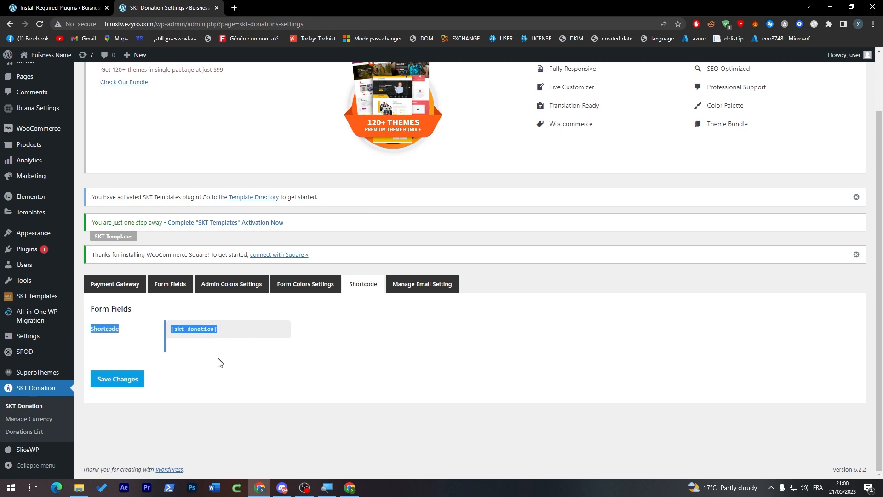
{"action": "left_click_drag", "start_coordinate": [220, 330], "coordinate": [178, 329]}
{"action": "scroll", "coordinate": [846, 110], "scroll_direction": "up", "scroll_amount": 2}
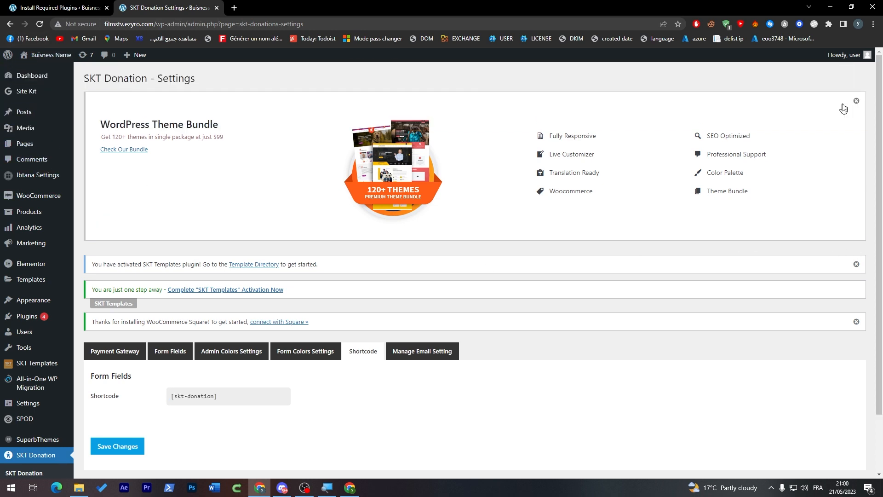
Step: Open the draft Home page from the list of all pages and edit it with Elementor
{"action": "mouse_move", "coordinate": [25, 143]}
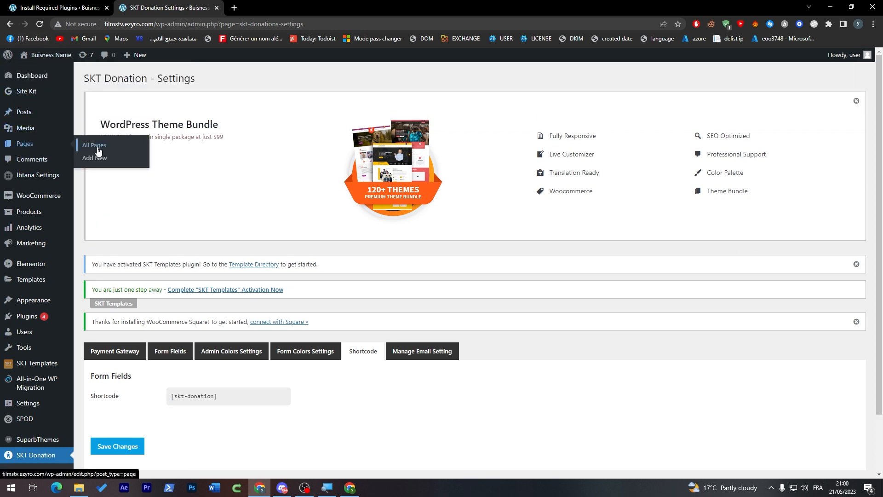
{"action": "left_click", "coordinate": [123, 157]}
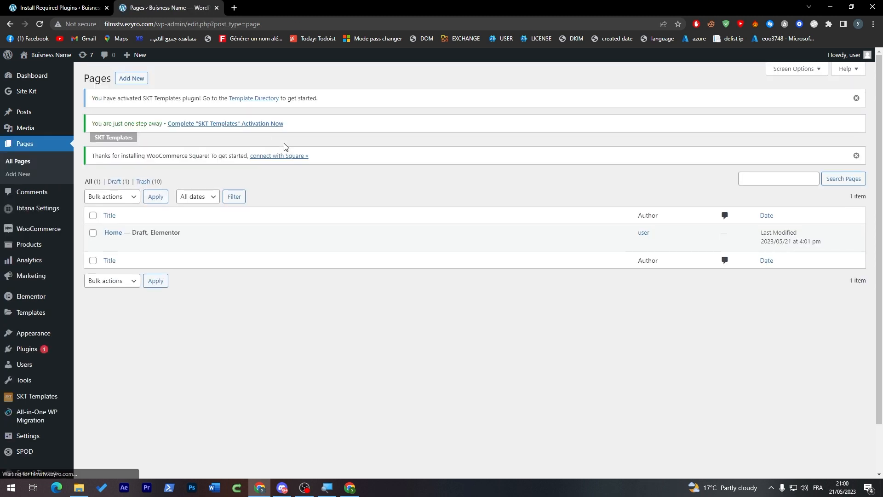
{"action": "mouse_move", "coordinate": [144, 233]}
{"action": "left_click", "coordinate": [110, 245]}
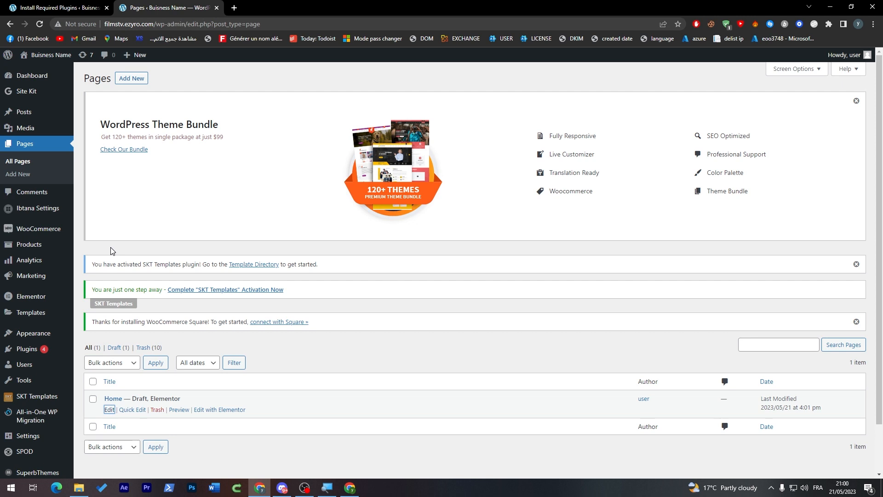
{"action": "left_click", "coordinate": [110, 410]}
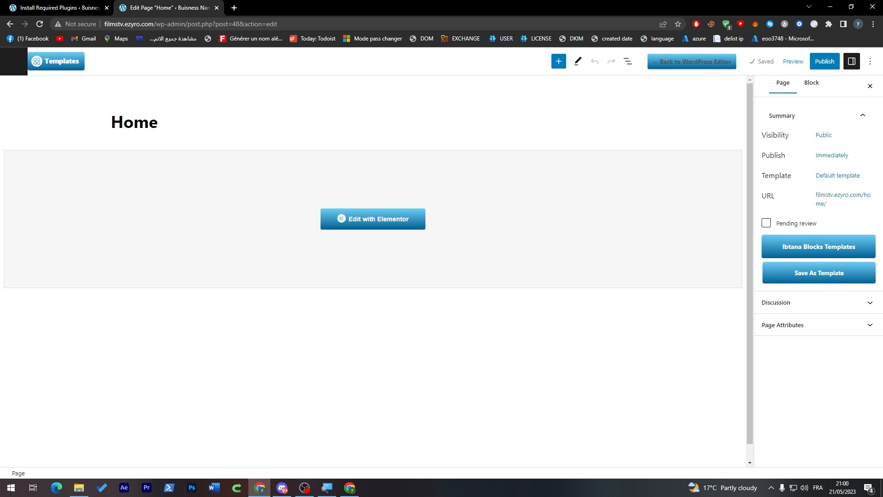
{"action": "left_click", "coordinate": [341, 270]}
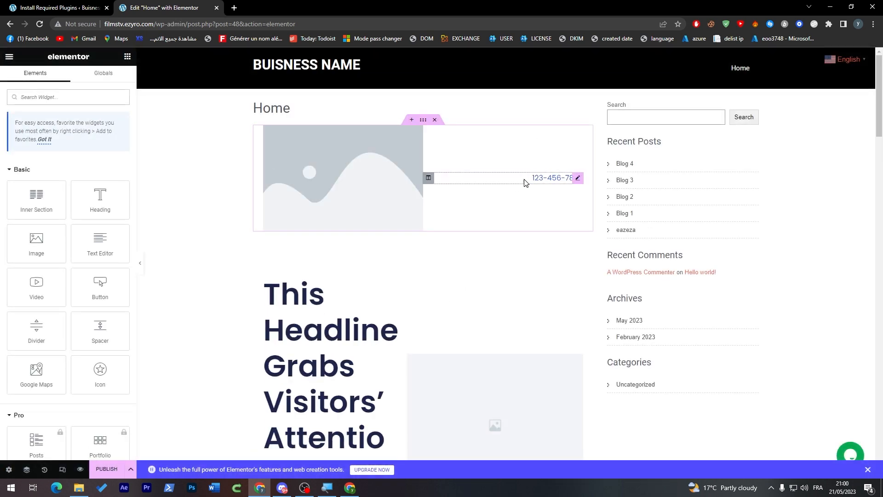
Step: Add a new single-column section above the image and phone number section on the Home page
{"action": "triple_click", "coordinate": [534, 179]}
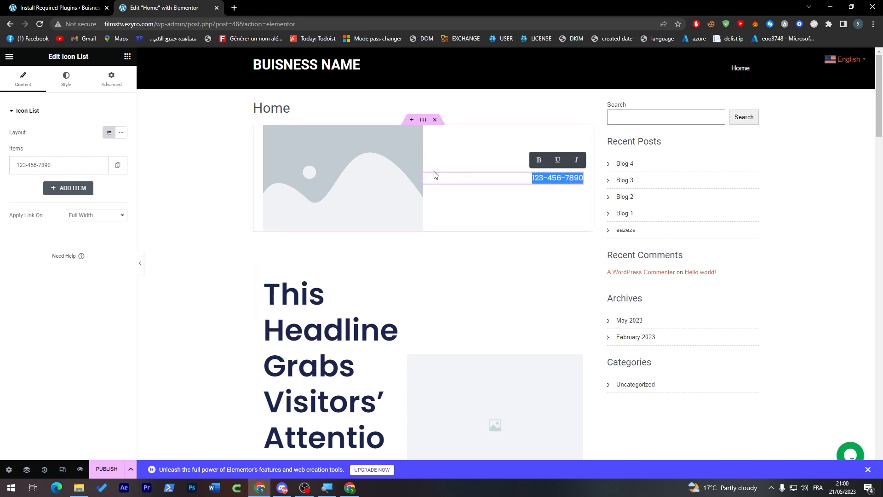
{"action": "left_click", "coordinate": [470, 151]}
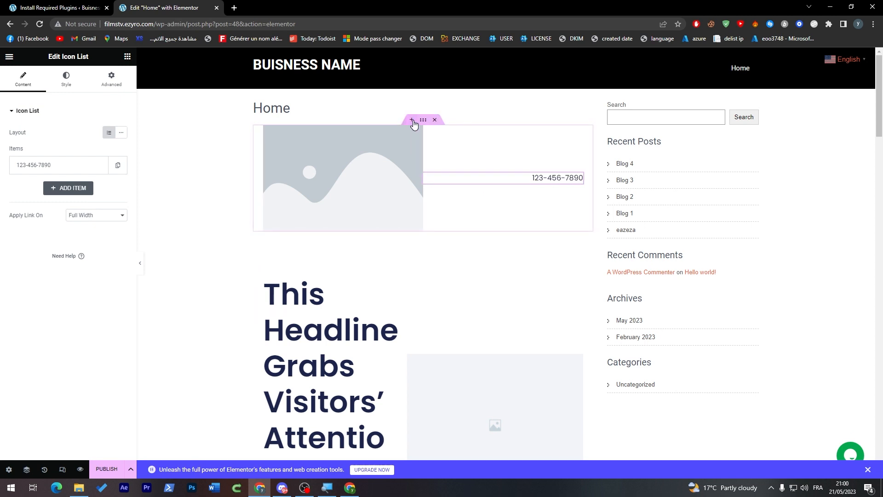
{"action": "left_click", "coordinate": [411, 120]}
{"action": "left_click", "coordinate": [412, 162]}
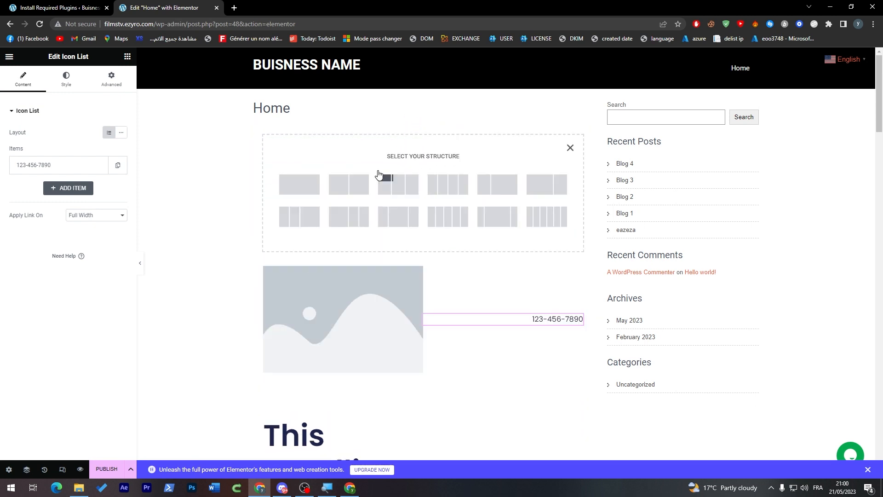
{"action": "left_click", "coordinate": [299, 184]}
Step: Find the Shortcode widget by searching for "code" and place it in the new empty section
{"action": "left_click", "coordinate": [10, 56]}
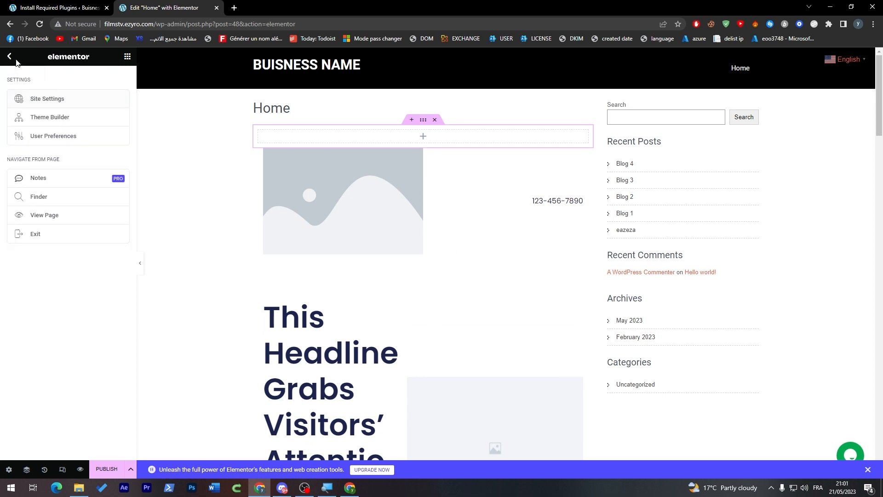
{"action": "left_click", "coordinate": [9, 57]}
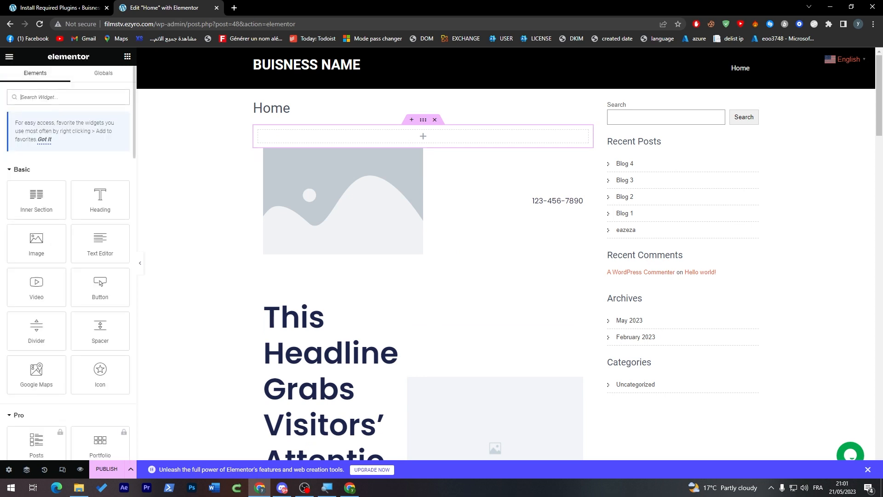
{"action": "type", "text": "code"}
{"action": "left_click_drag", "start_coordinate": [29, 189], "coordinate": [392, 146]}
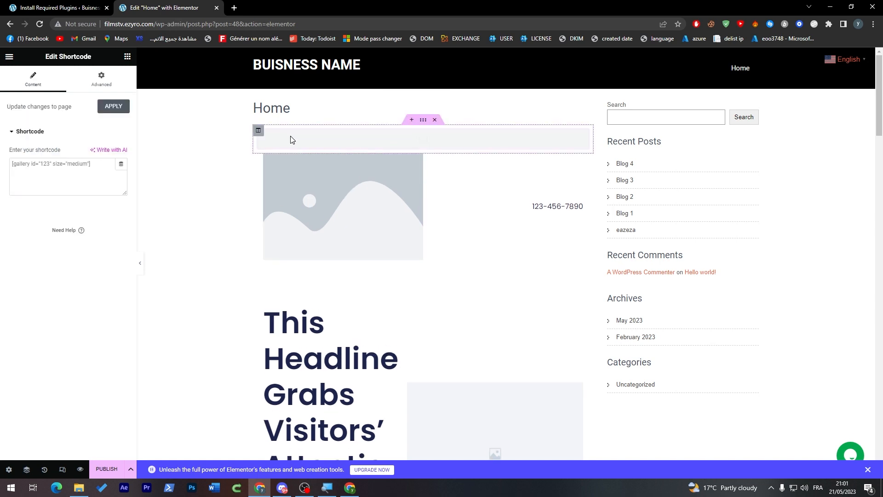
Step: Set the widget's shortcode to [skt-donation], check the donation form in the preview, and publish the Home page
{"action": "left_click", "coordinate": [68, 177]}
{"action": "type", "text": "[skt-donation]"}
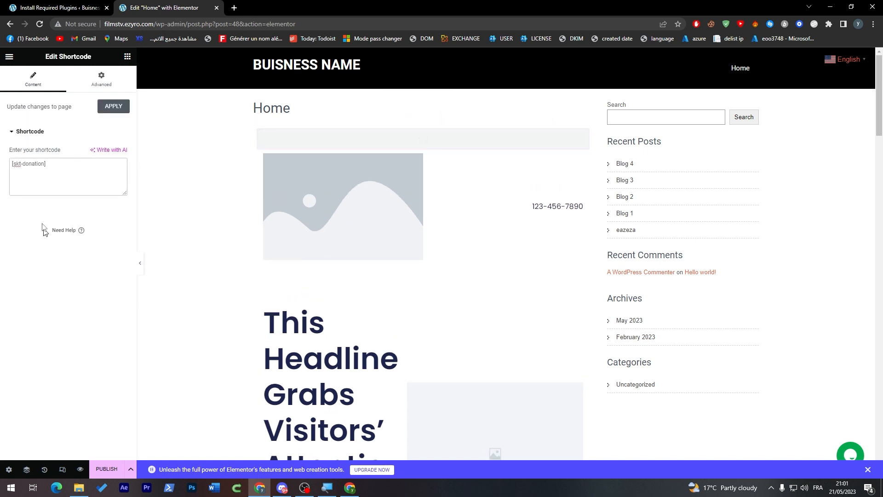
{"action": "mouse_move", "coordinate": [879, 98]}
{"action": "left_mouse_down"}
{"action": "mouse_move", "coordinate": [880, 135]}
{"action": "mouse_move", "coordinate": [870, 106]}
{"action": "left_mouse_up"}
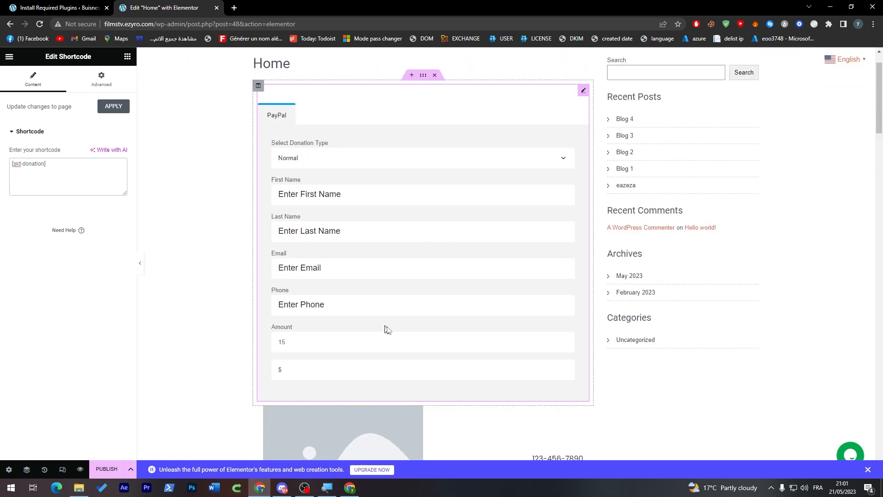
{"action": "left_click", "coordinate": [107, 469]}
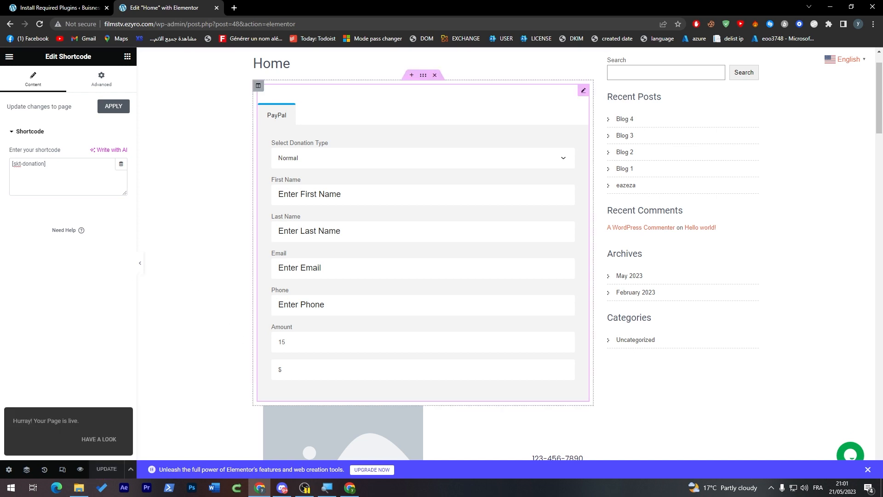
{"action": "left_click_drag", "start_coordinate": [878, 112], "coordinate": [882, 72]}
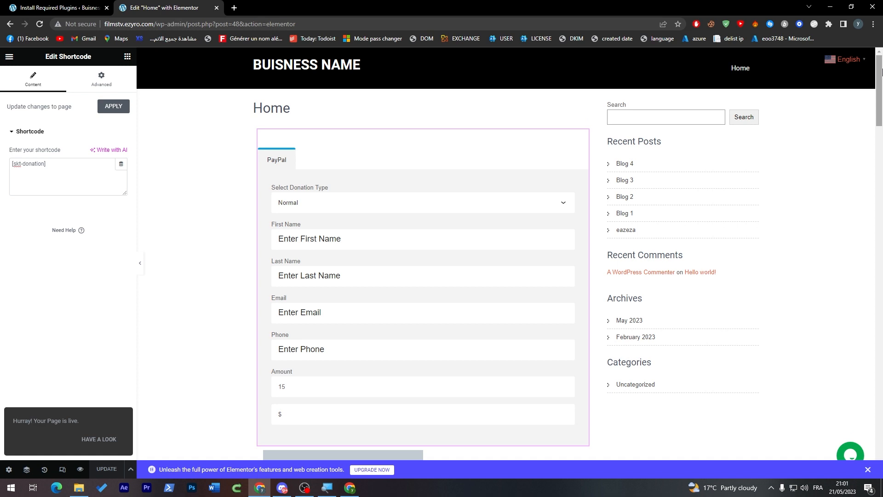